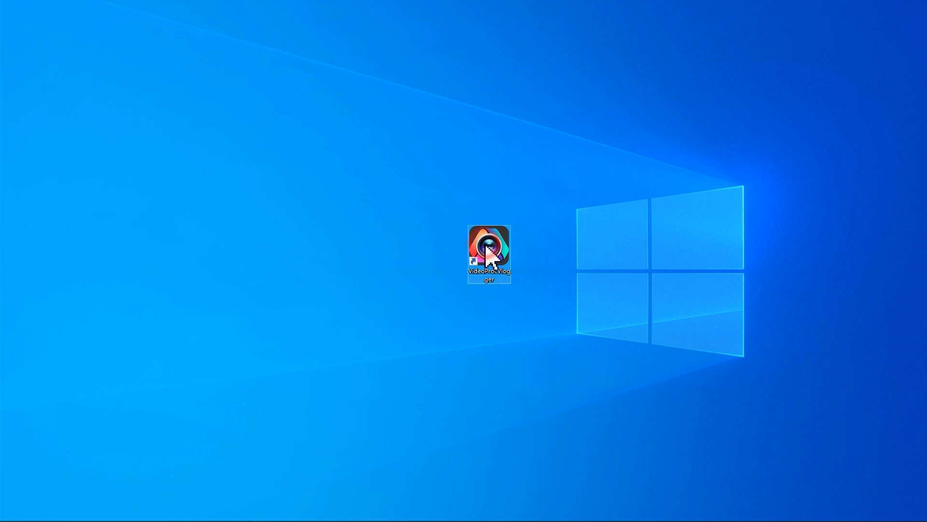
Step: Launch VideoProc Vlogger, import the screen record video and place it at the start of the video track
double_click(485, 246)
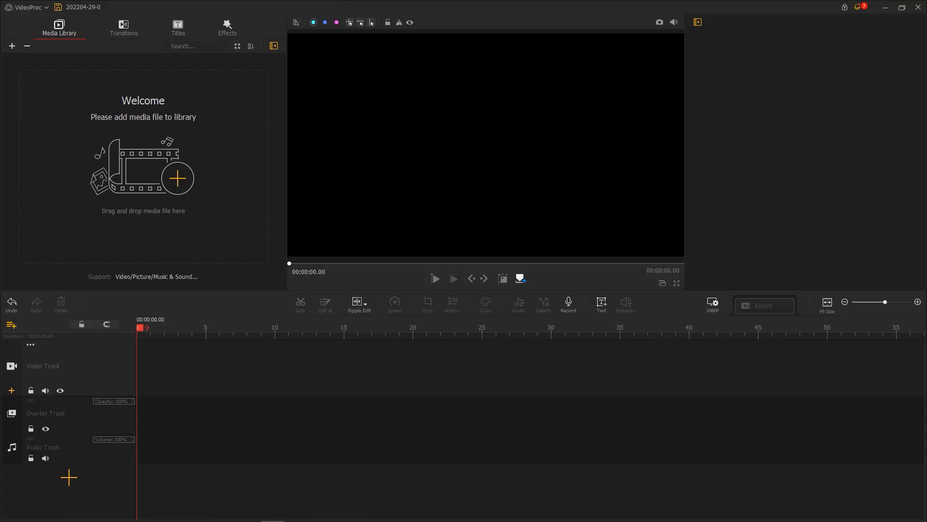
left_click_drag(880, 64, 151, 146)
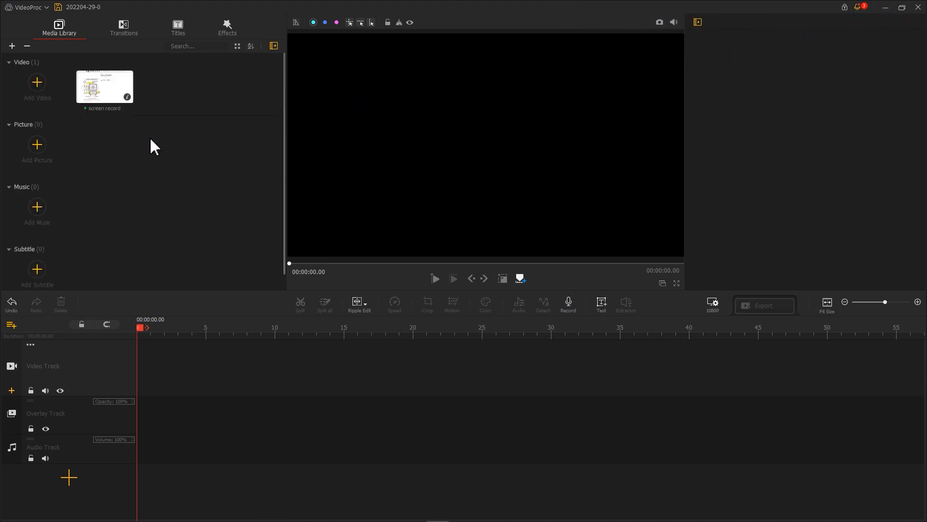
left_click_drag(124, 97, 166, 393)
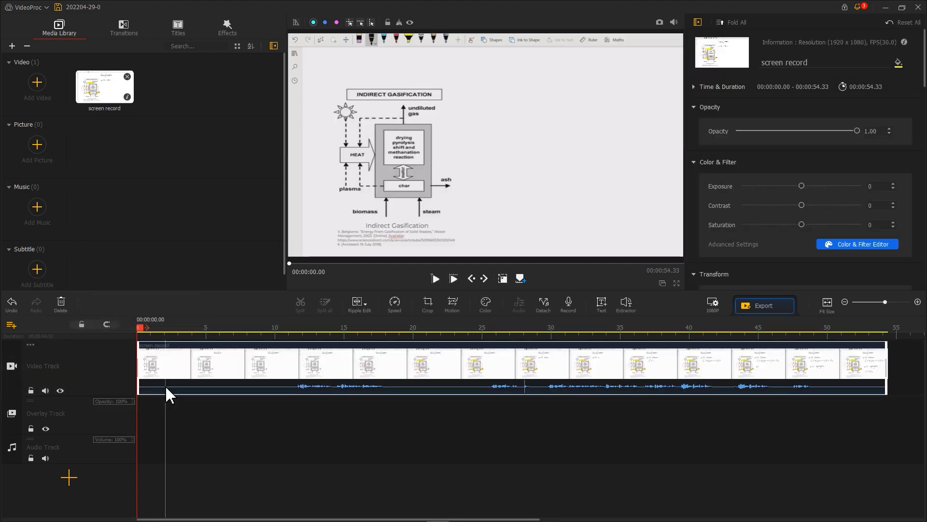
Step: Trim the beginning and end of the screen record clip so it lasts about 38.03 seconds
left_click_drag(139, 370, 292, 370)
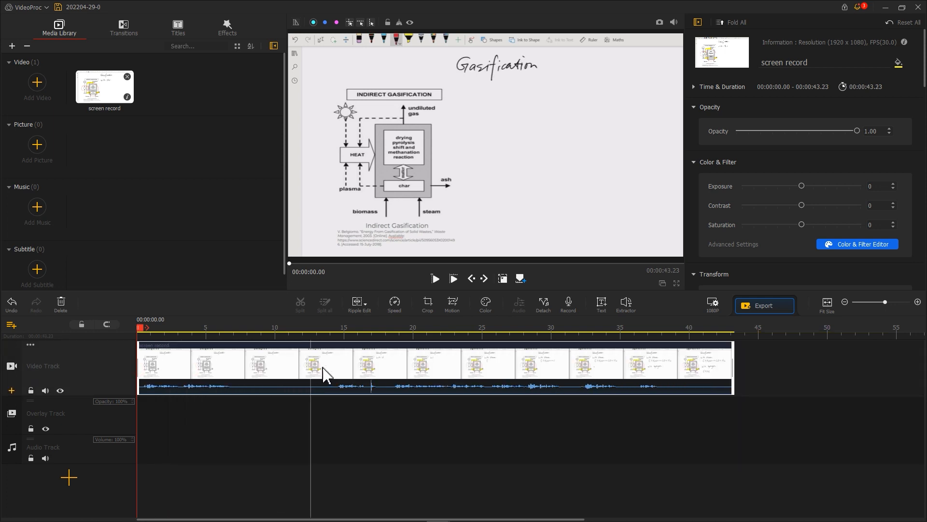
left_click_drag(730, 365, 661, 369)
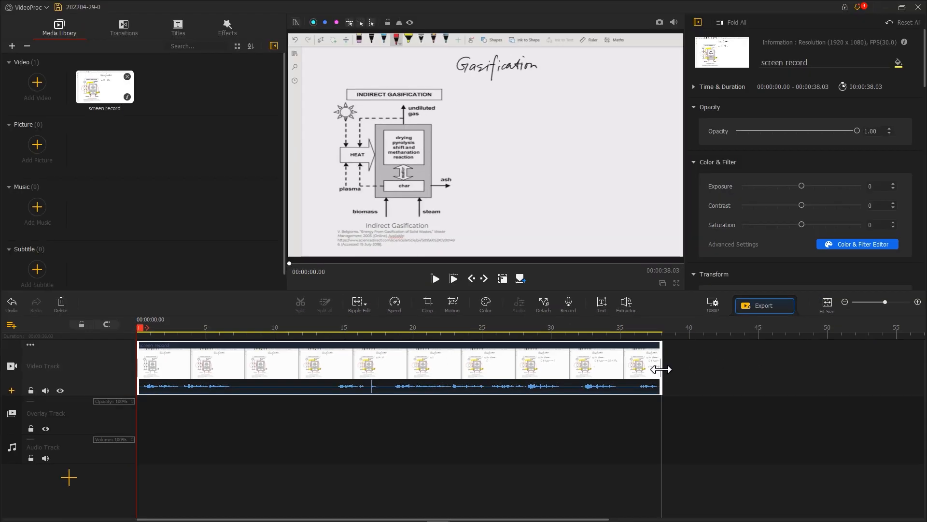
Step: Split the screen record clip at about 14.40 and 18.46 seconds and delete the section in between, closing the gap
left_click_drag(141, 333, 340, 344)
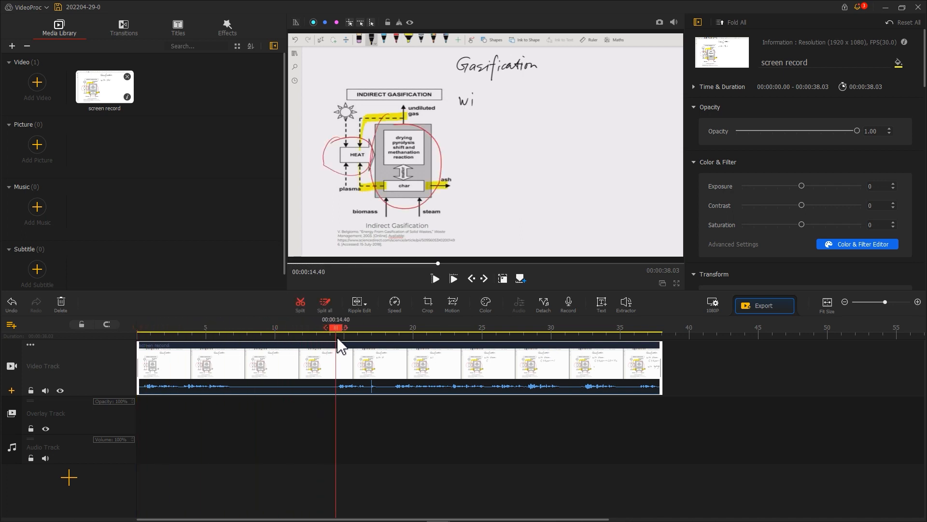
left_click(303, 305)
left_click_drag(331, 326, 388, 332)
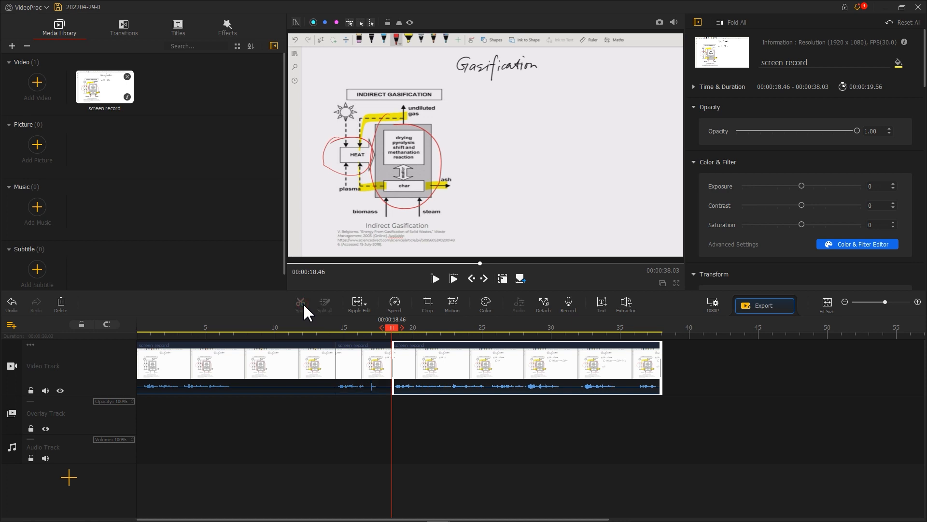
left_click(378, 358)
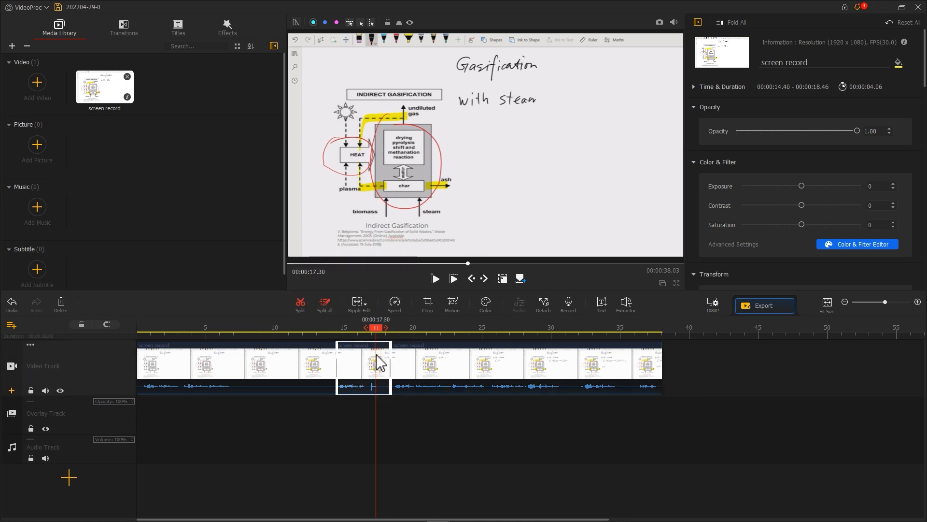
right_click(377, 358)
left_click(421, 515)
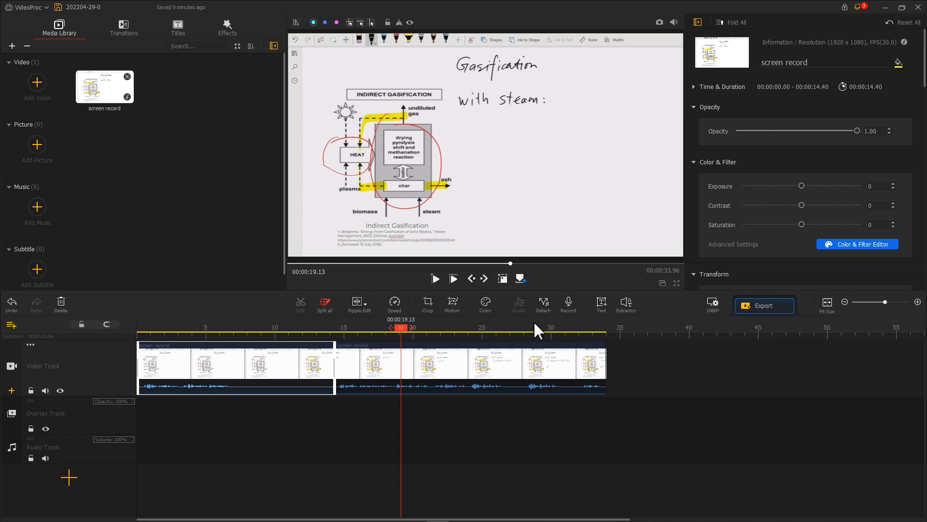
Step: Add a Zoom In motion to the first clip from about 6.90 to 8.07 seconds, framing the gasification diagram at about 1138x641
left_click_drag(409, 333, 217, 336)
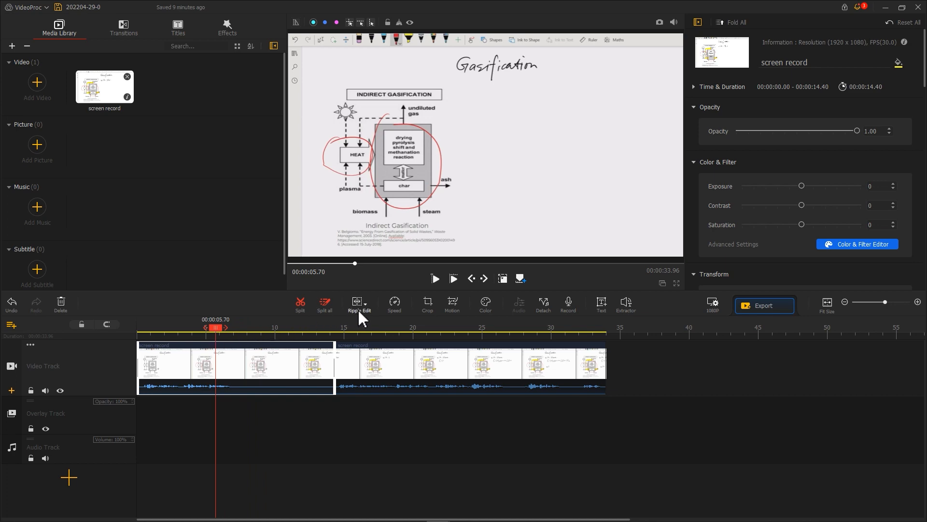
left_click(454, 302)
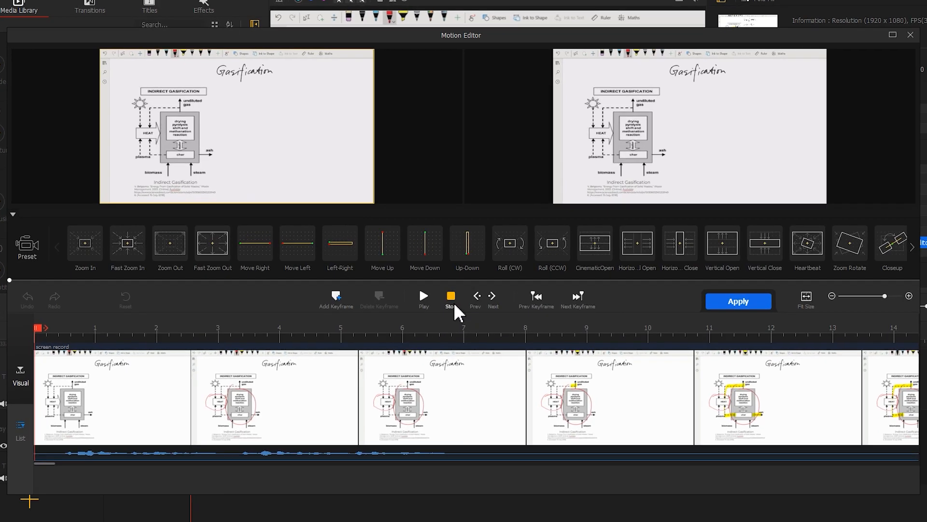
left_click_drag(38, 333, 465, 333)
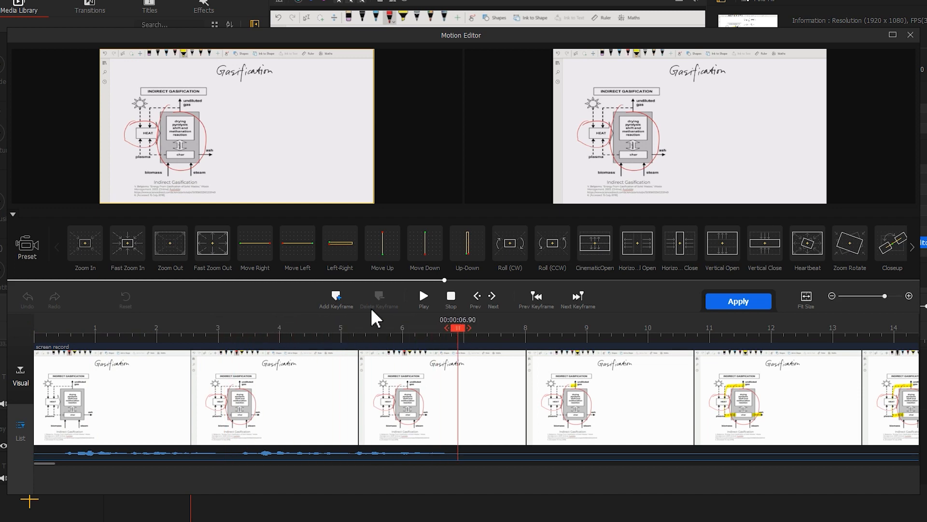
left_click(89, 257)
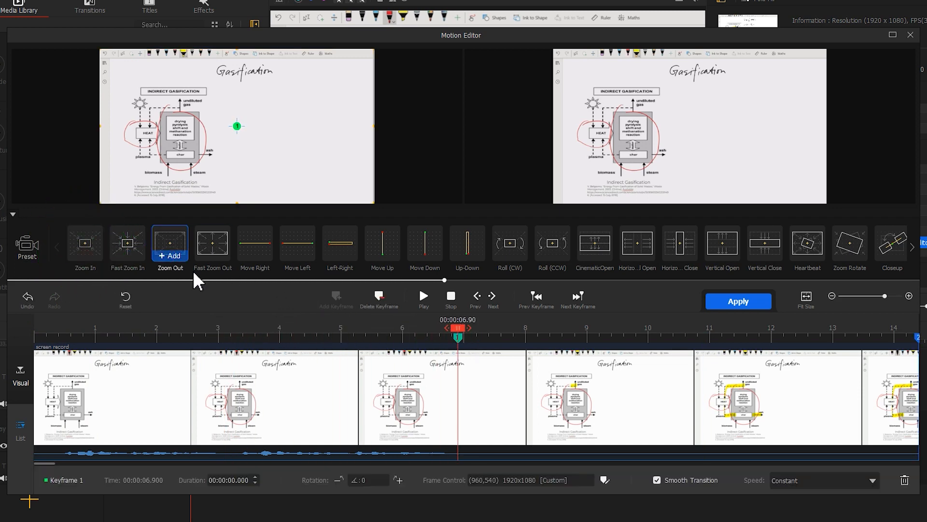
left_click_drag(917, 338, 534, 341)
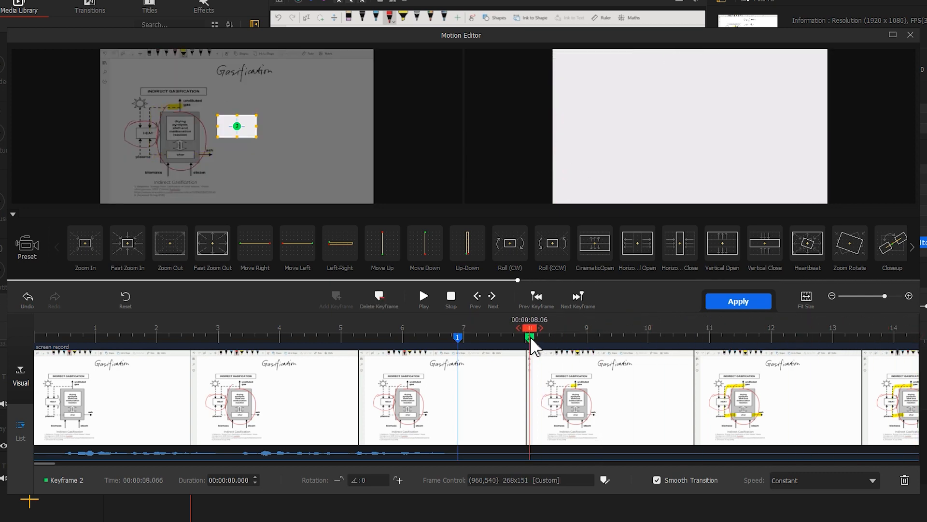
left_click_drag(236, 126, 247, 101)
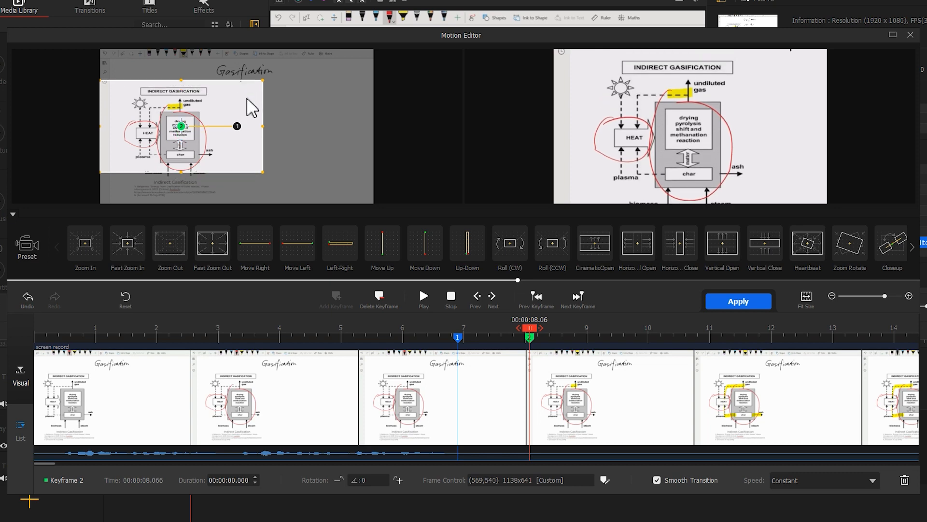
Step: Hold the zoom with a keyframe at about 12.90 seconds, return to the full 1920x1080 frame at about 13.93 seconds, and apply the motion
mouse_move(530, 331)
left_mouse_down()
mouse_move(805, 342)
mouse_move(826, 334)
left_mouse_up()
left_click(175, 258)
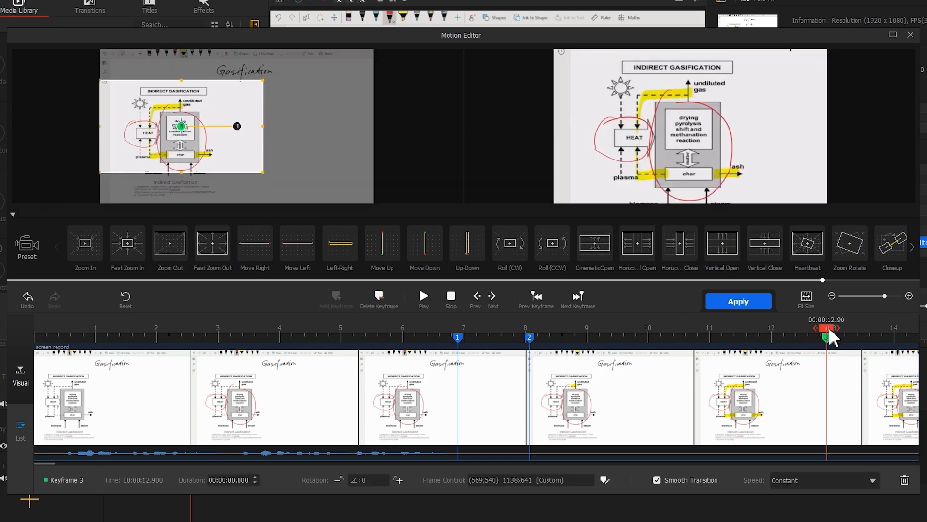
left_click_drag(830, 336, 890, 334)
left_click(336, 296)
left_click_drag(222, 142, 374, 45)
mouse_move(689, 275)
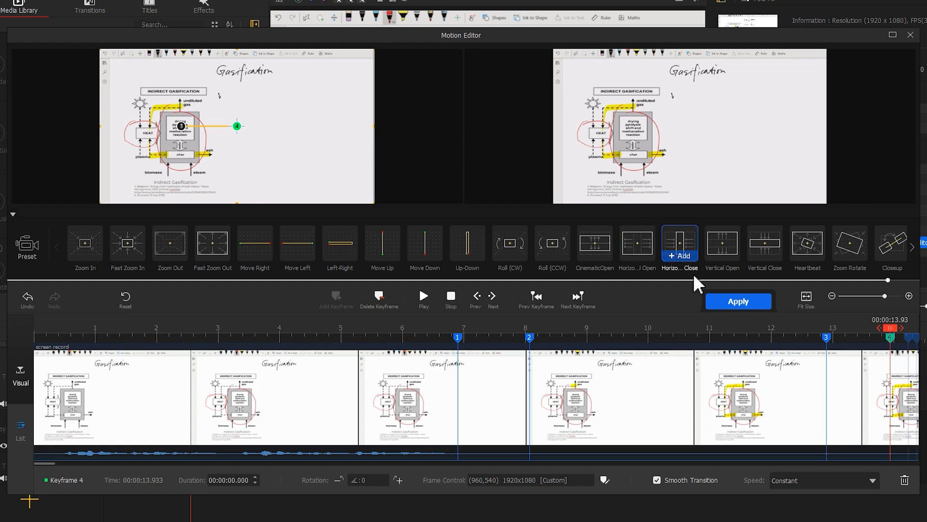
left_click(711, 301)
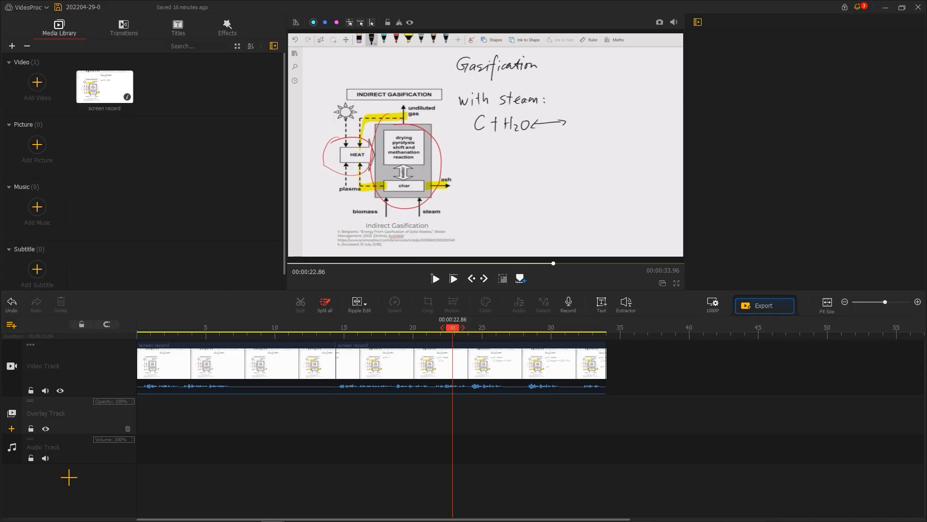
Step: Import the wow video, place it on the overlay track at 14.40 seconds and shorten it to about 11.63 seconds
left_click_drag(886, 85, 244, 161)
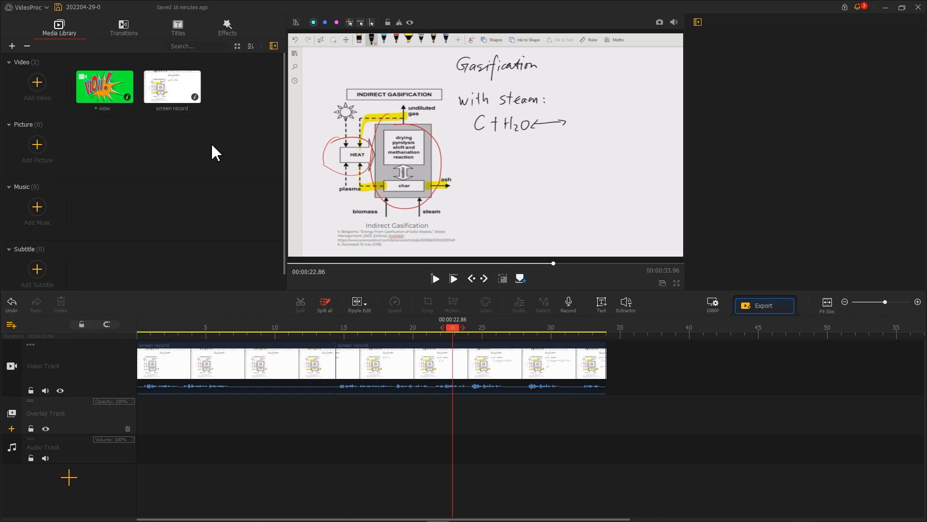
left_click_drag(107, 89, 346, 429)
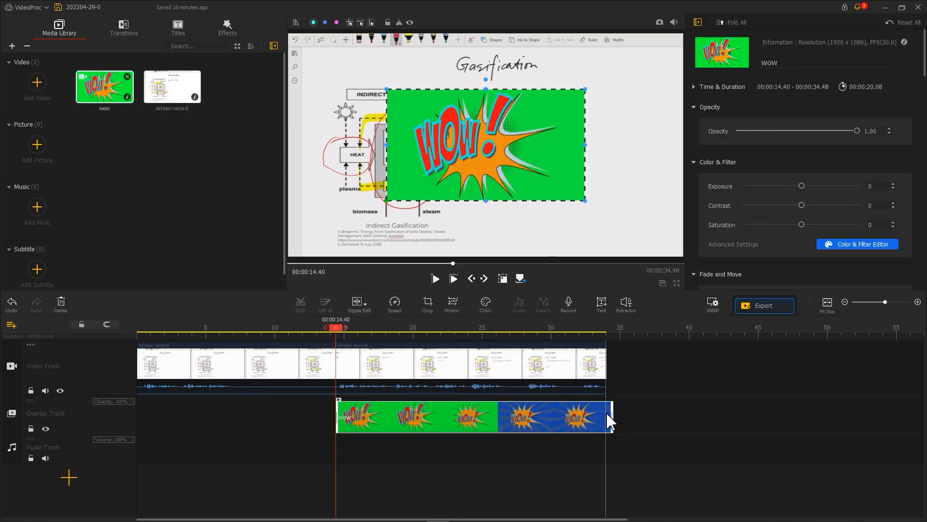
left_click_drag(612, 414, 496, 421)
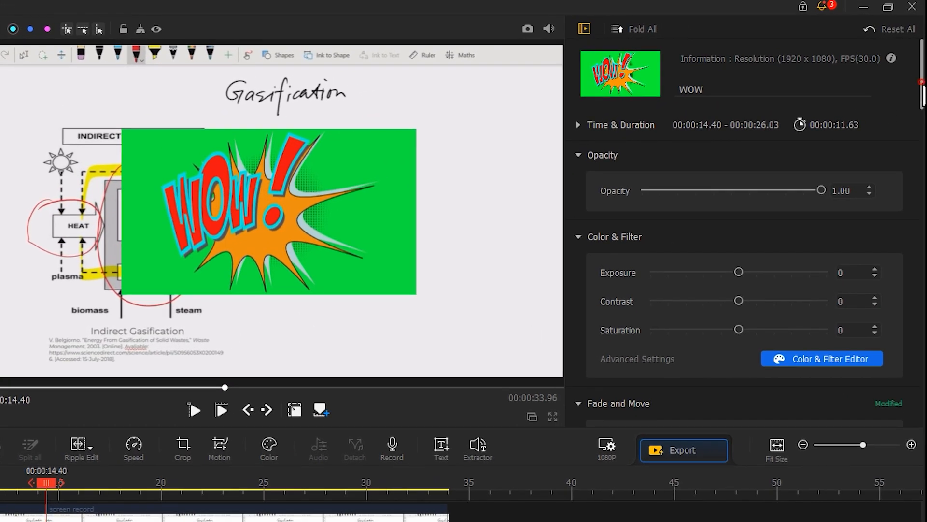
Step: Key out the wow overlay's green background with Chroma Key, using tolerance 11 and smoothness 16
left_click_drag(922, 95, 923, 369)
left_click(662, 324)
left_click_drag(280, 92, 547, 90)
left_click(167, 279)
left_click(455, 408)
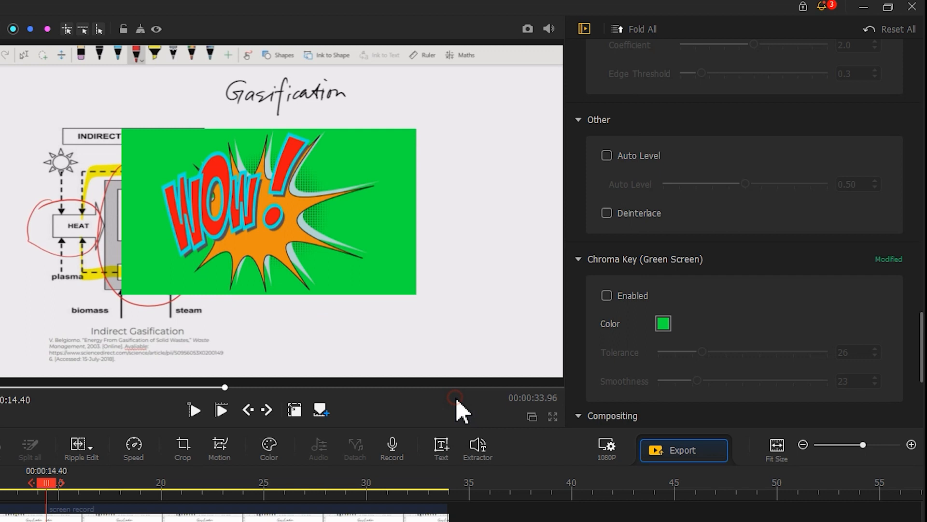
left_click(606, 295)
left_click_drag(702, 353, 686, 382)
Step: Move the wow overlay to the lower-right part of the picture and preview it
left_click(274, 237)
left_click_drag(270, 235, 471, 302)
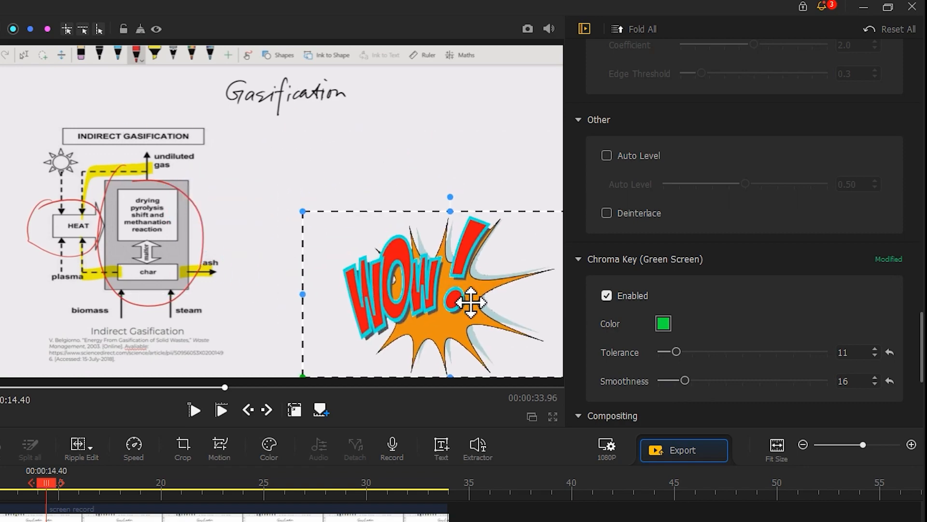
key("space")
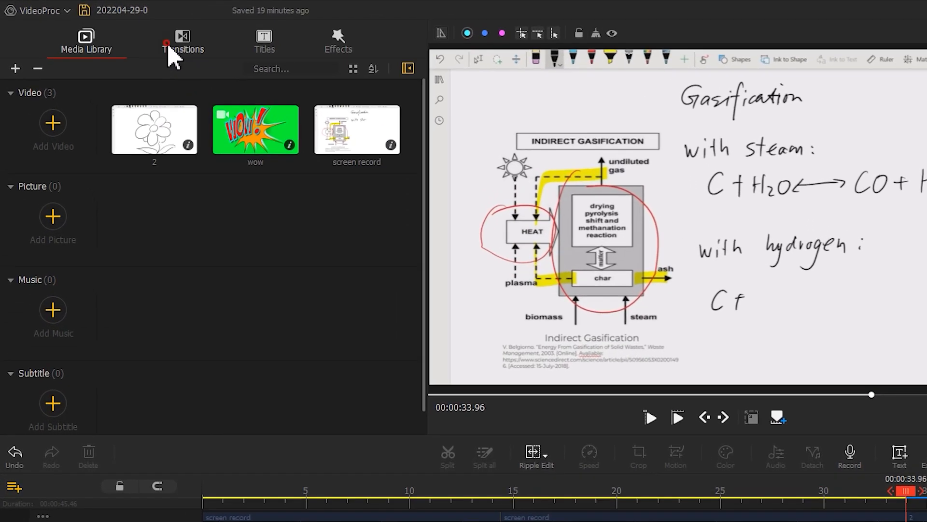
Step: Add a Slide Down transition between the second screen record clip and the flower clip, shorten it to about 1.06 seconds and preview it
left_click(150, 45)
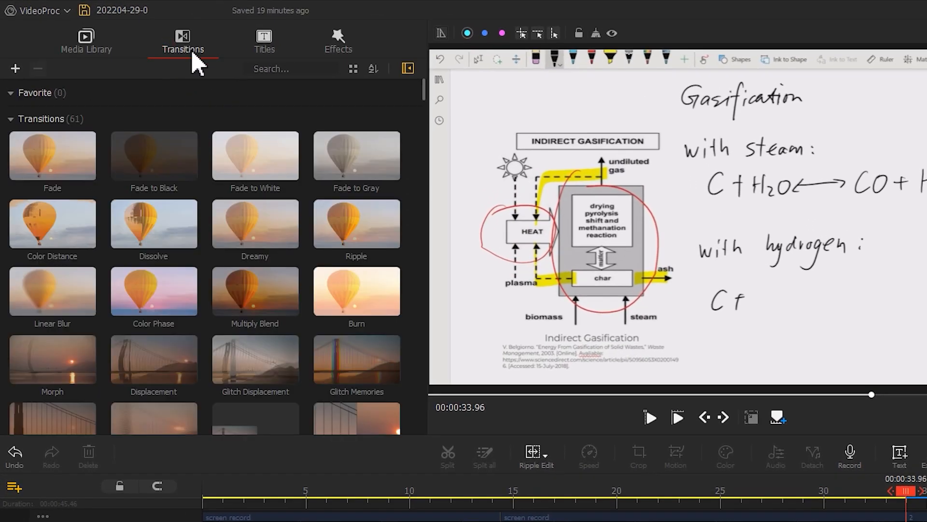
left_click_drag(424, 108, 437, 308)
left_click_drag(166, 213, 693, 472)
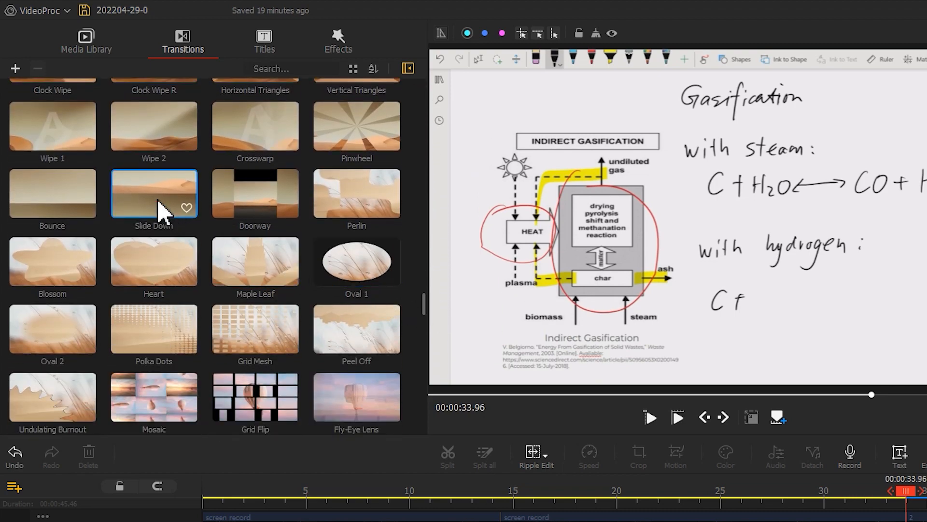
left_click_drag(517, 352, 675, 418)
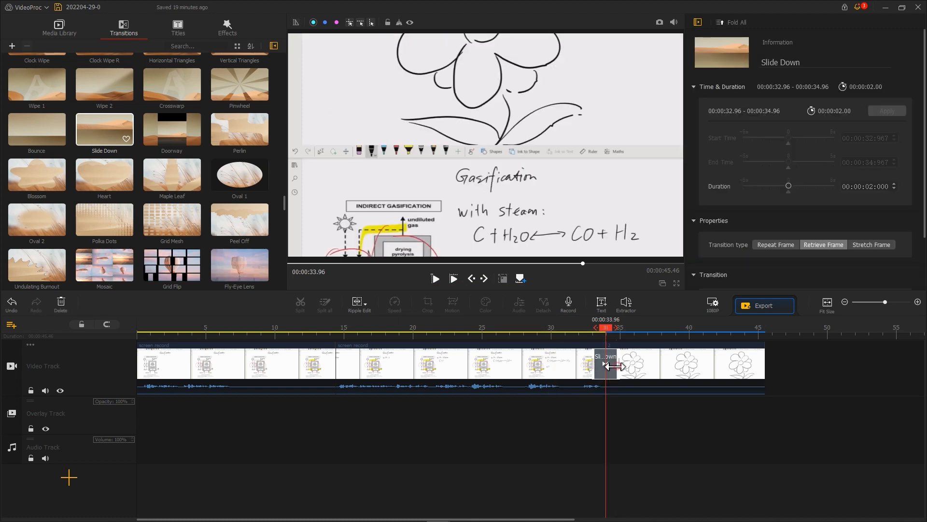
left_click_drag(614, 367, 613, 372)
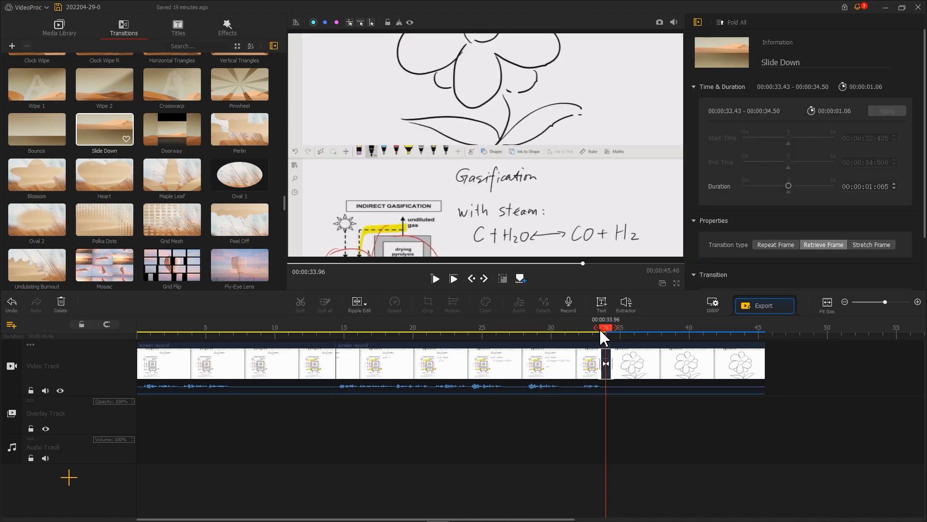
left_click_drag(606, 337, 582, 335)
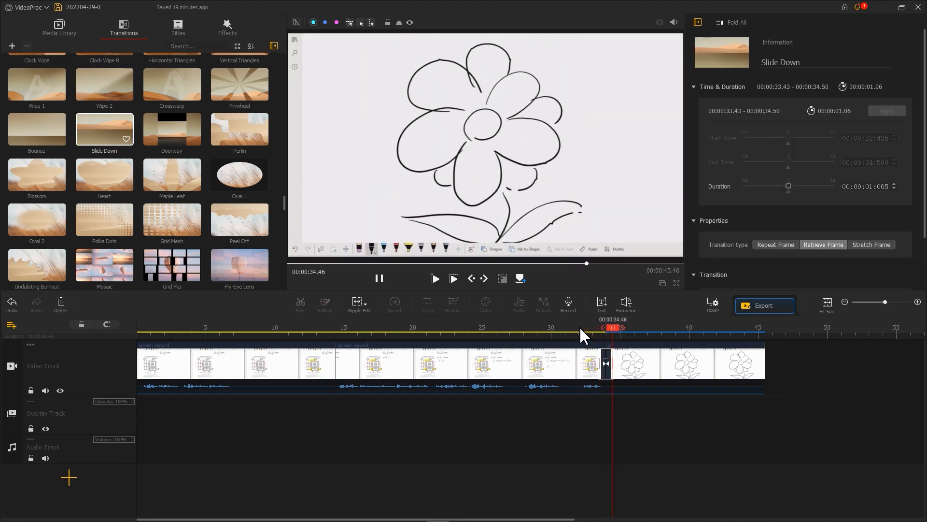